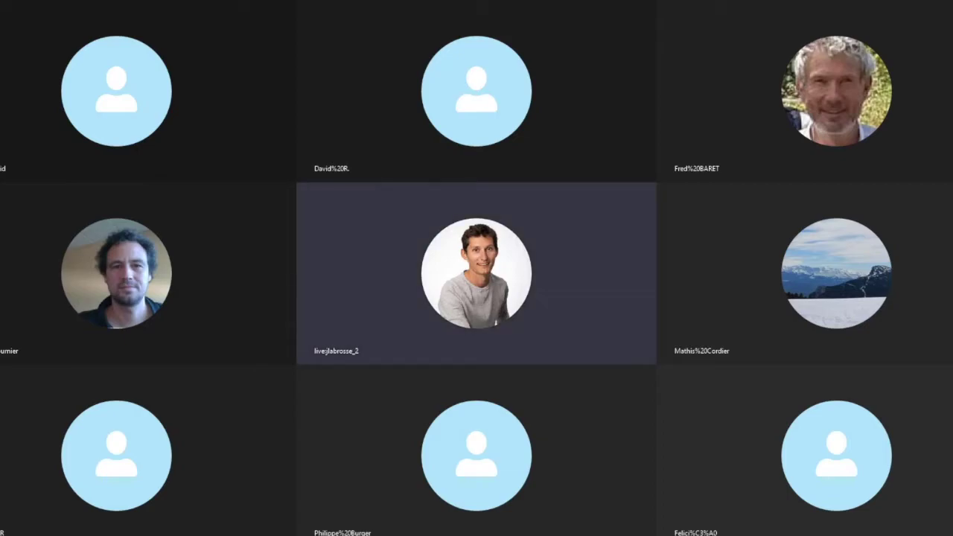
Step: Switch to the DataTorch browser window and open the inrae toulouse 2021 project
{"action": "key", "text": "super+d"}
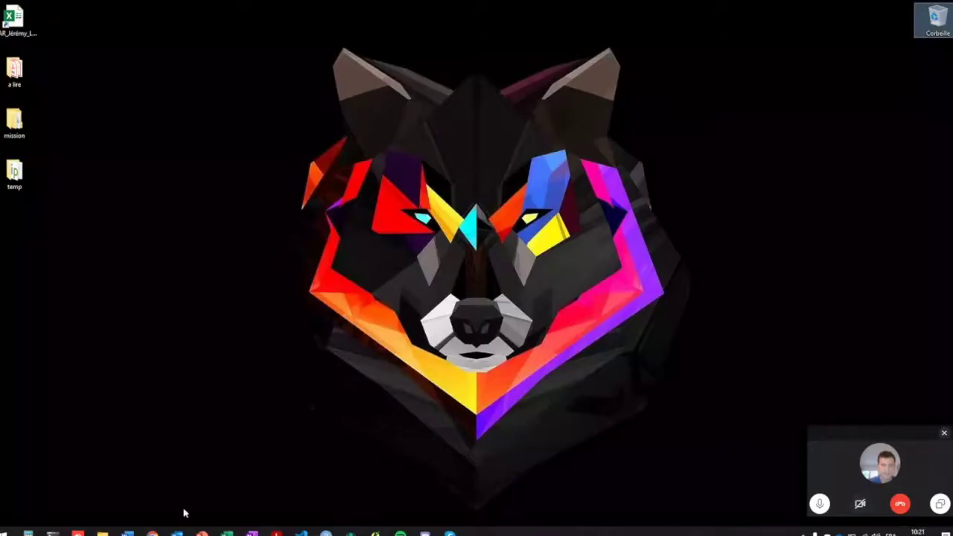
{"action": "mouse_move", "coordinate": [152, 532]}
{"action": "left_click", "coordinate": [146, 512]}
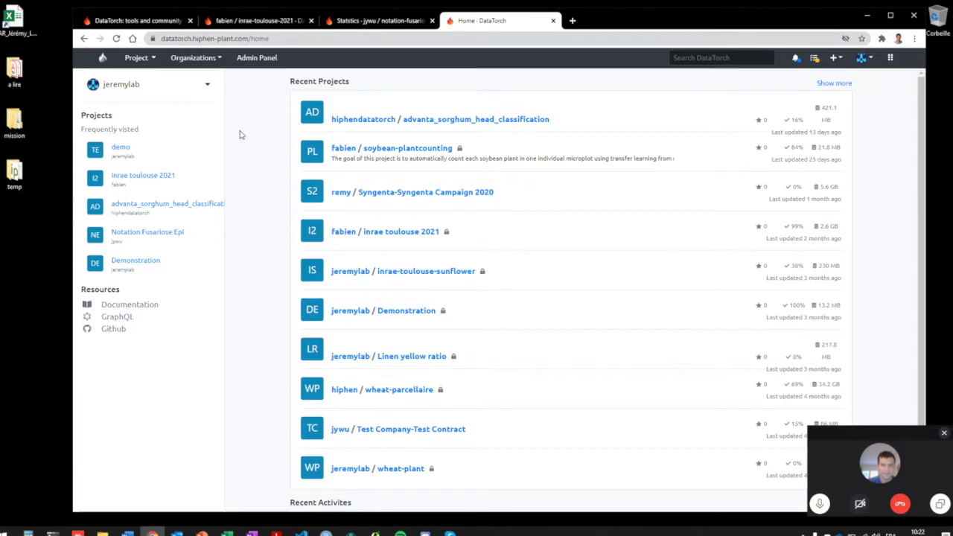
{"action": "left_click", "coordinate": [146, 182]}
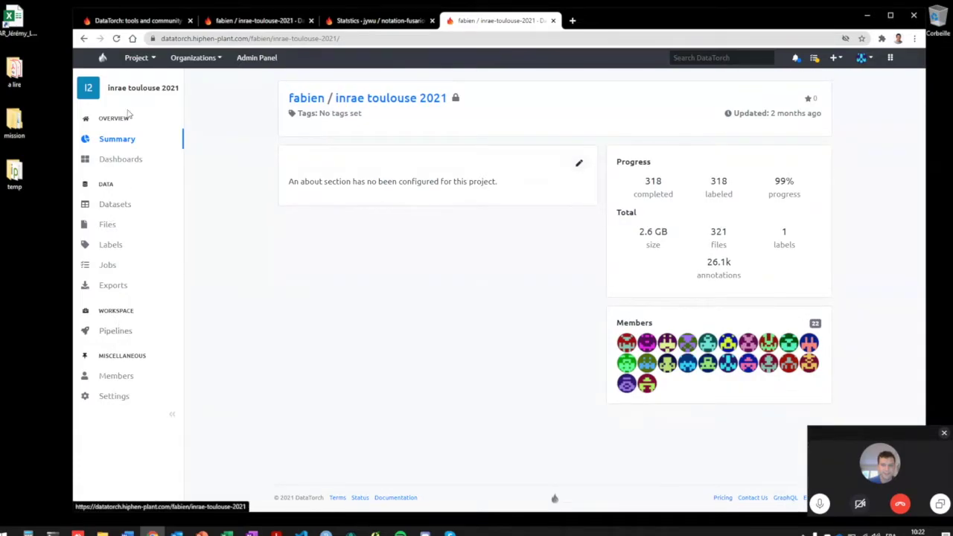
Step: Review the project's labels, its full member list with permission groups, and its progress dashboard
{"action": "left_click", "coordinate": [111, 253]}
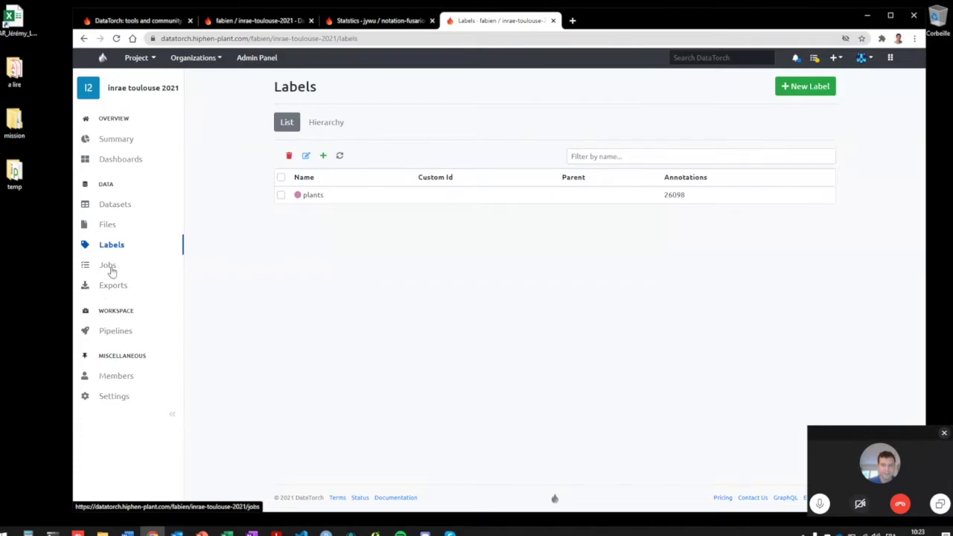
{"action": "left_click", "coordinate": [111, 380]}
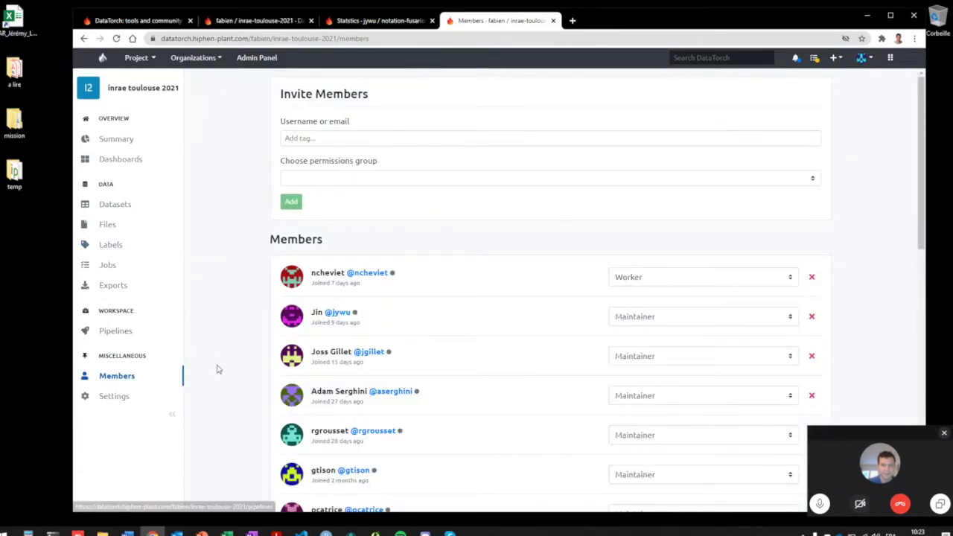
{"action": "scroll", "coordinate": [215, 365], "scroll_direction": "down", "scroll_amount": 5}
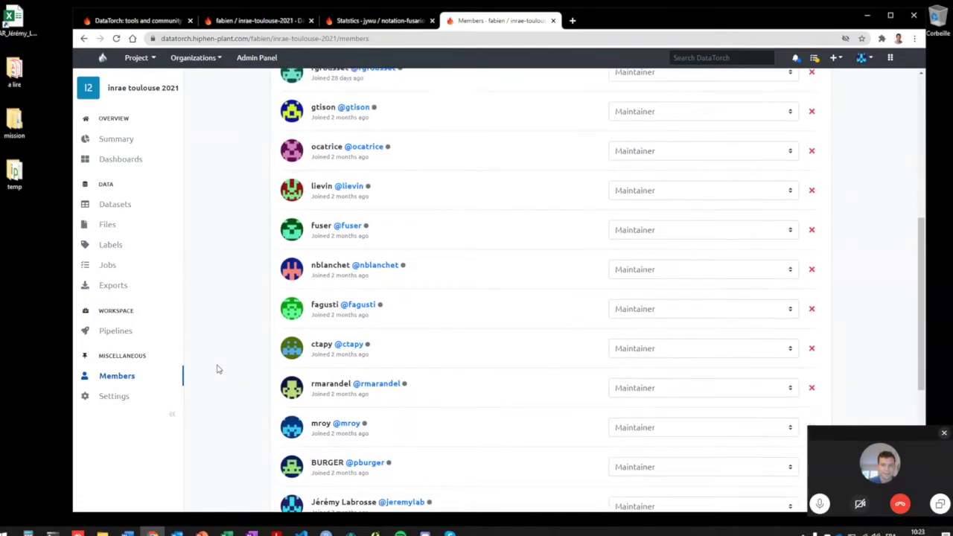
{"action": "scroll", "coordinate": [218, 369], "scroll_direction": "up", "scroll_amount": 4}
{"action": "scroll", "coordinate": [216, 368], "scroll_direction": "up", "scroll_amount": 2}
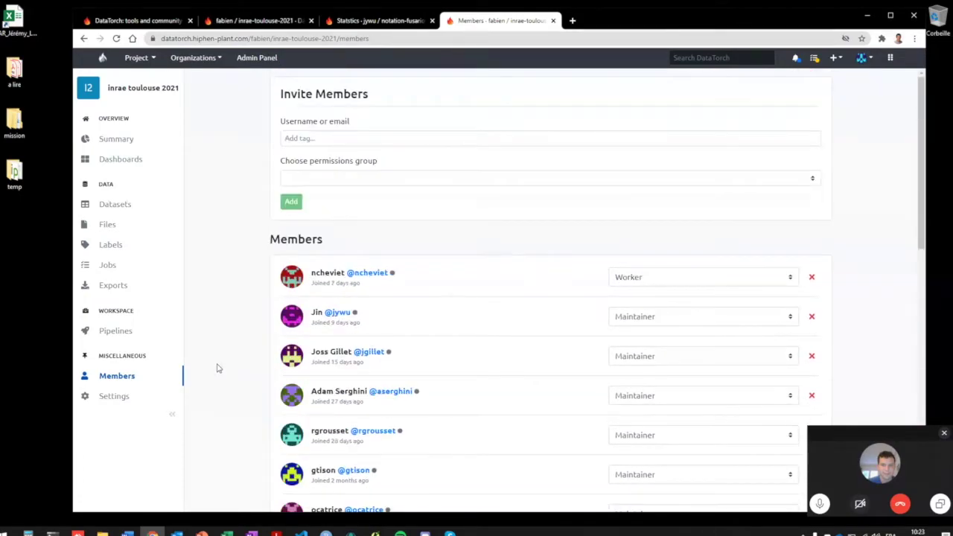
{"action": "left_click", "coordinate": [118, 161]}
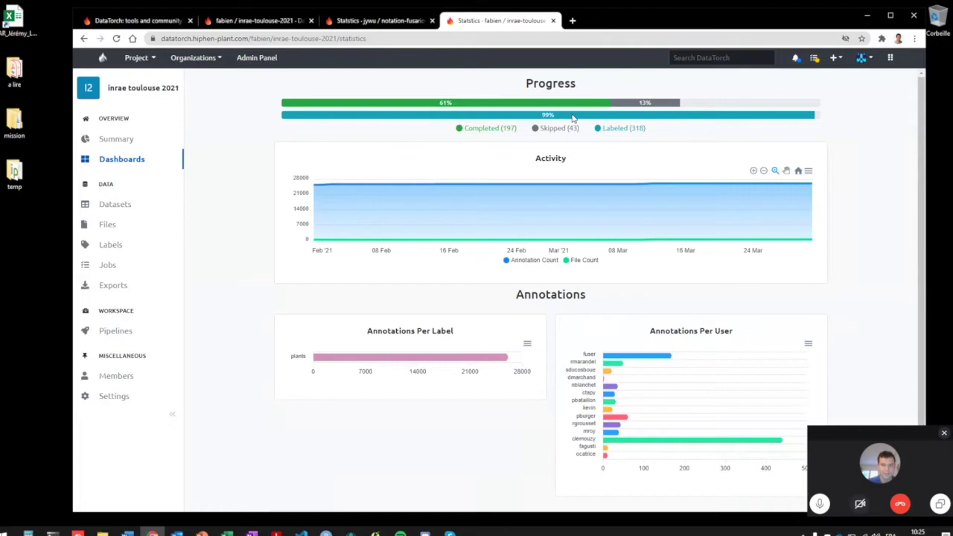
Step: Open the image 2_plot_CTPS_2020-6-2_DSC01201.tif from the Drone-individualplant-round1 dataset in the annotator
{"action": "left_click", "coordinate": [110, 207]}
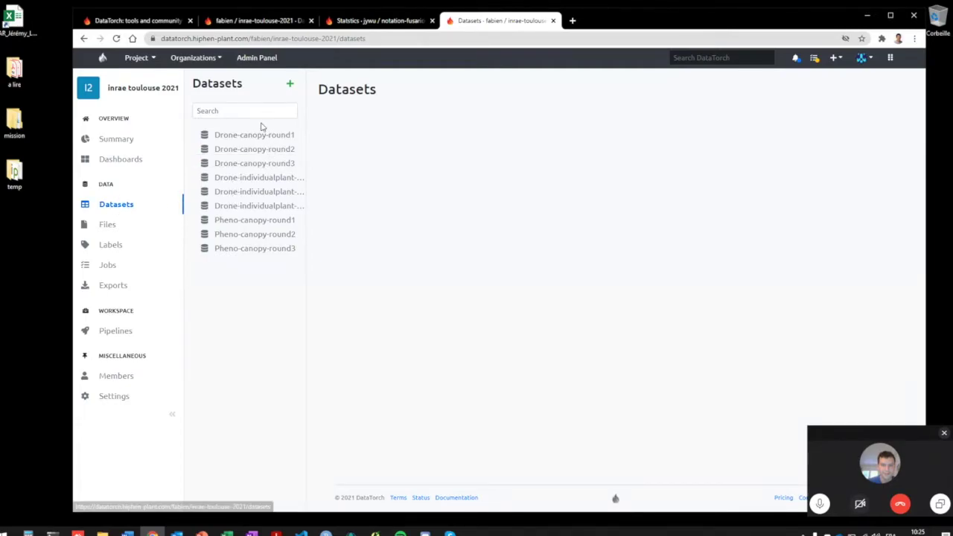
{"action": "left_click", "coordinate": [290, 180]}
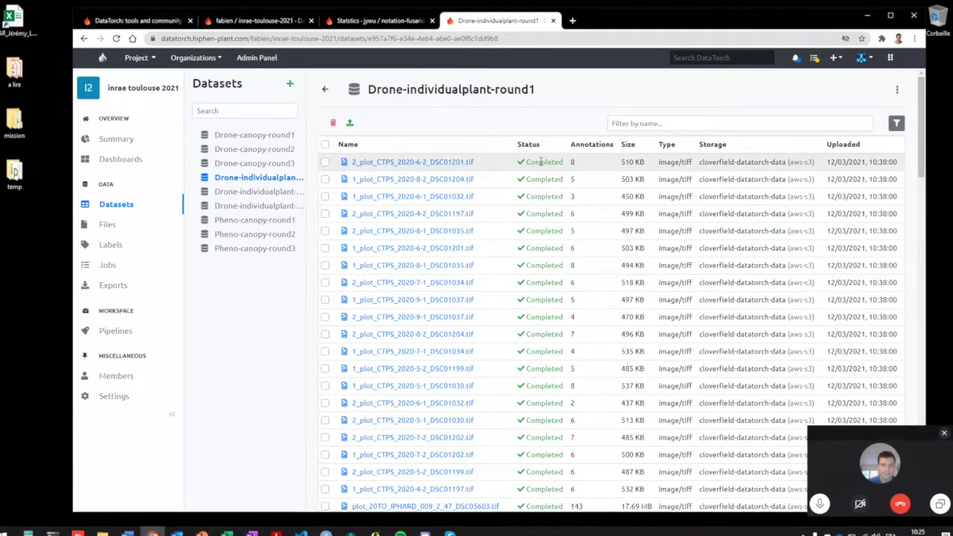
{"action": "left_click", "coordinate": [419, 163]}
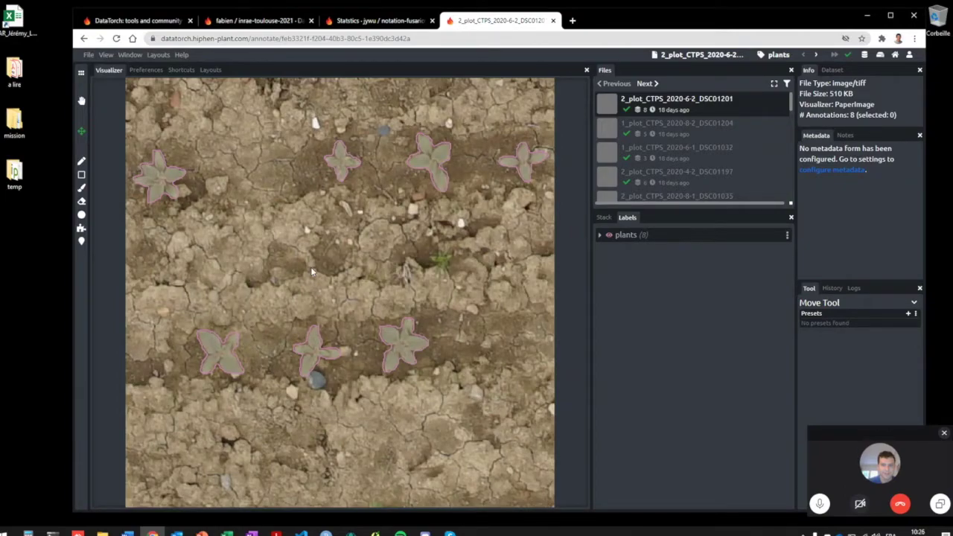
Step: Select three plant annotations in the upper row one after another, and clear the selection
{"action": "left_click", "coordinate": [159, 183]}
{"action": "left_click", "coordinate": [337, 161]}
{"action": "left_click", "coordinate": [438, 161]}
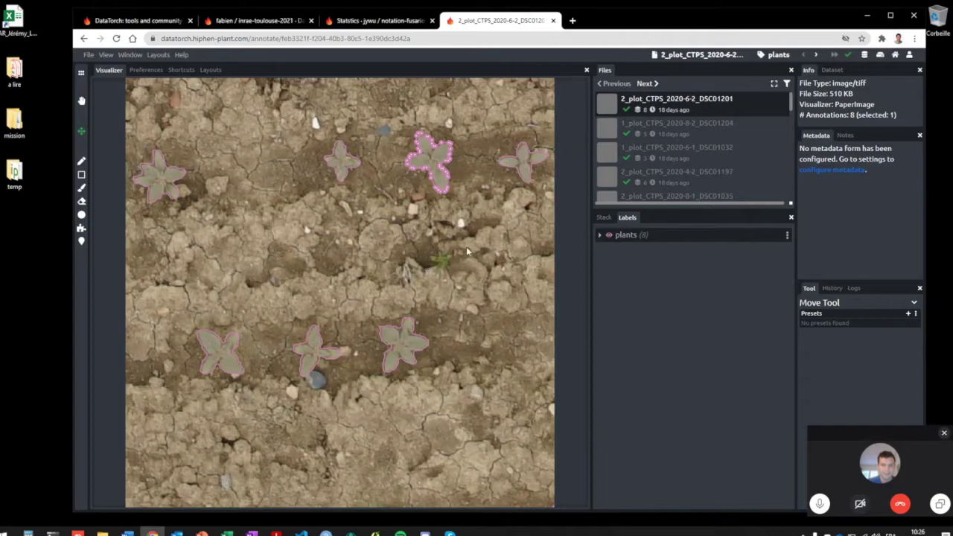
{"action": "left_click", "coordinate": [429, 239]}
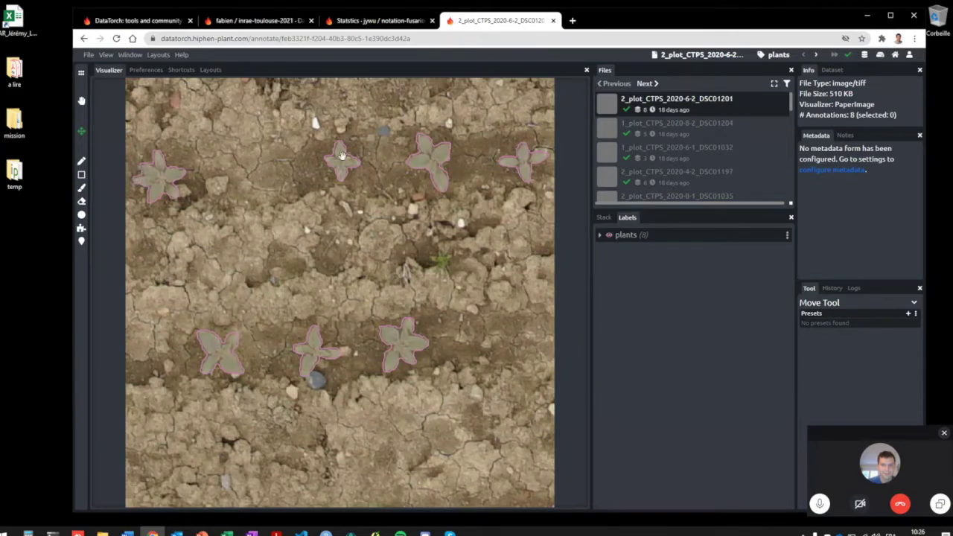
Step: Draw a small trial box annotation labelled plants on the bare soil near the image centre, and delete it
{"action": "left_click", "coordinate": [779, 58]}
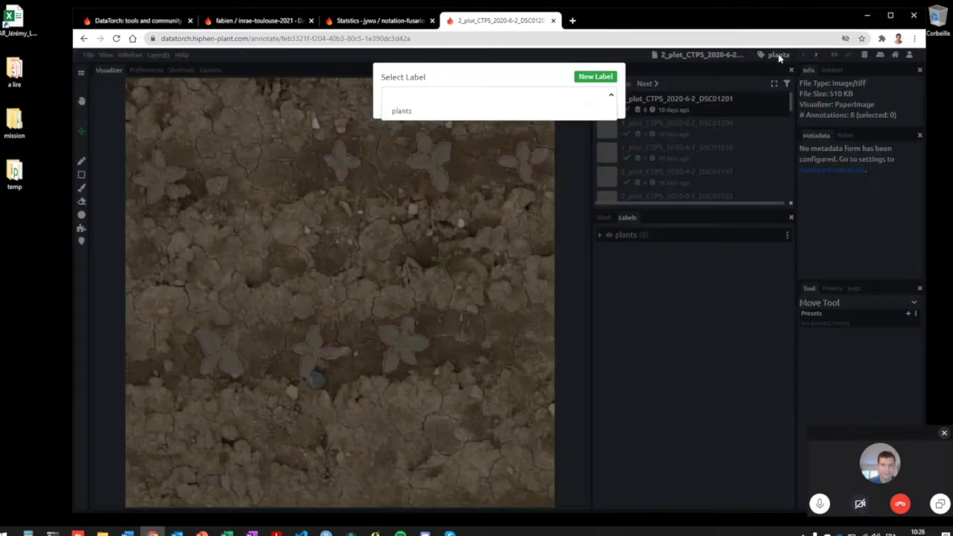
{"action": "left_click", "coordinate": [439, 111]}
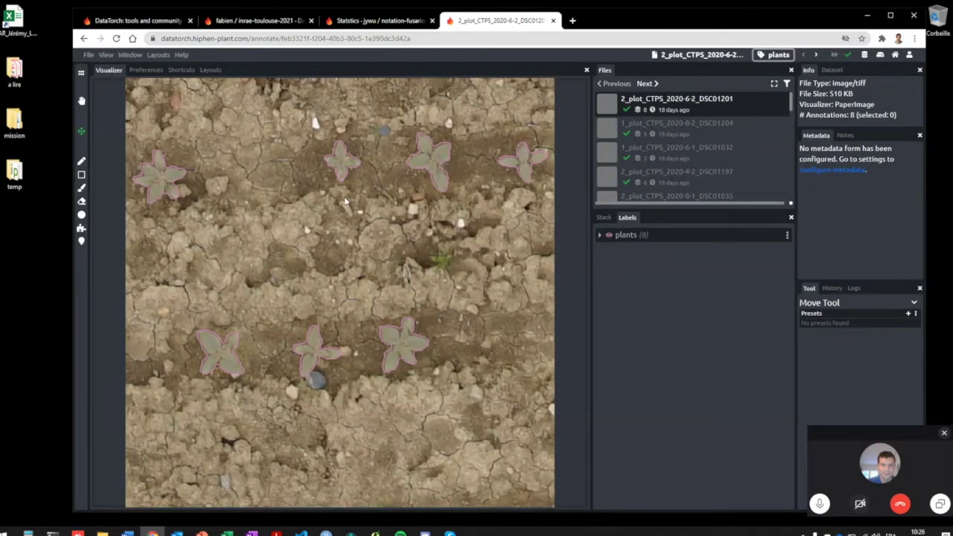
{"action": "left_click", "coordinate": [82, 178]}
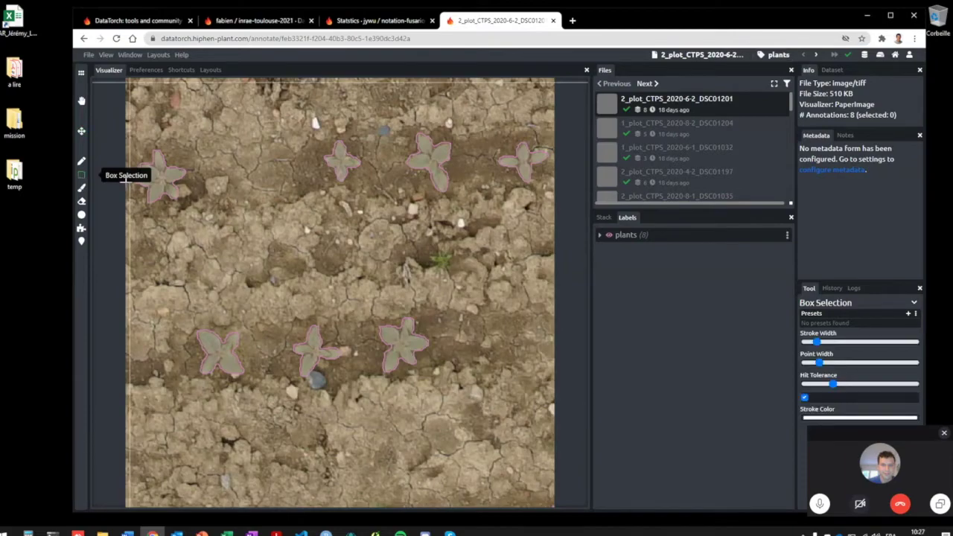
{"action": "left_click_drag", "start_coordinate": [343, 234], "coordinate": [387, 261]}
{"action": "right_click", "coordinate": [365, 260]}
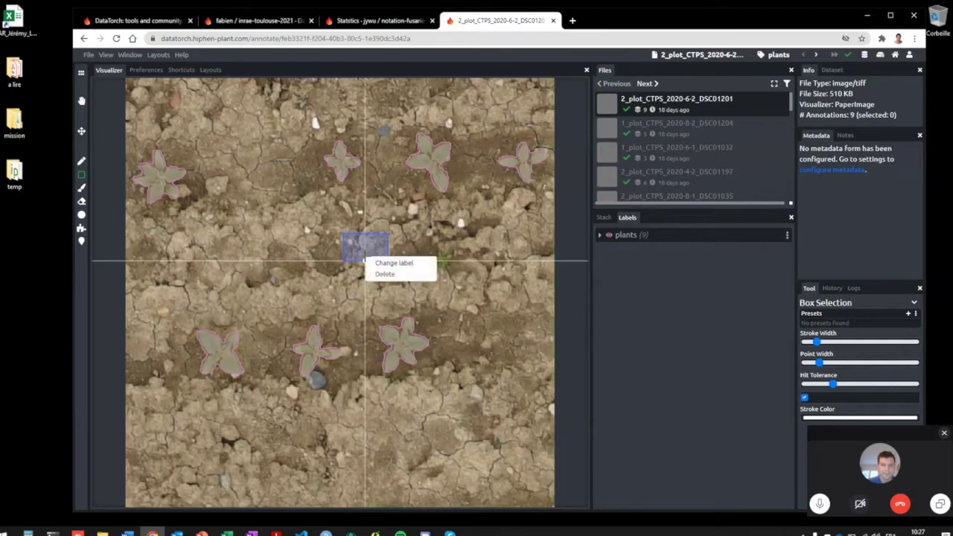
{"action": "left_click", "coordinate": [377, 276]}
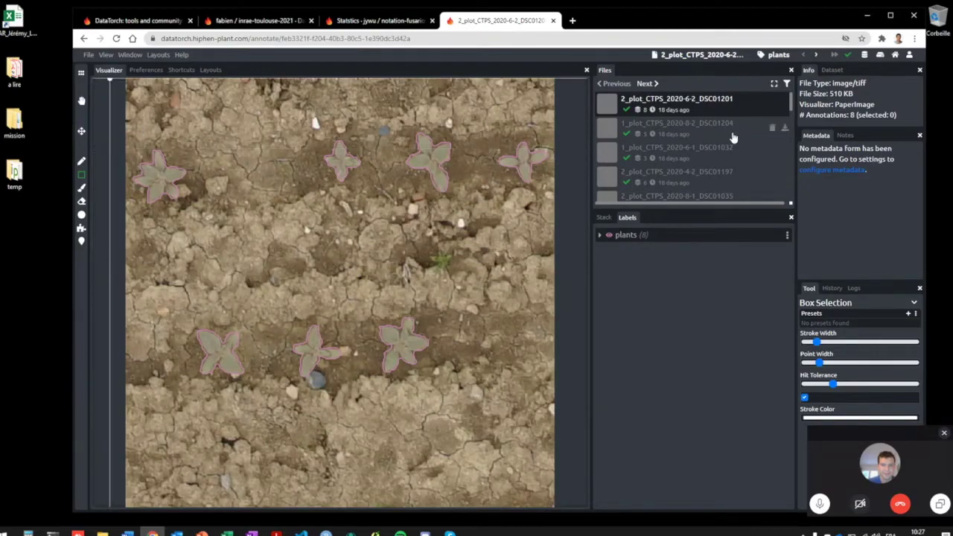
Step: Draft a new export schema for the inrae toulouse 2021 project limited to files with Status COMPLETED, and cancel it
{"action": "left_click", "coordinate": [895, 56]}
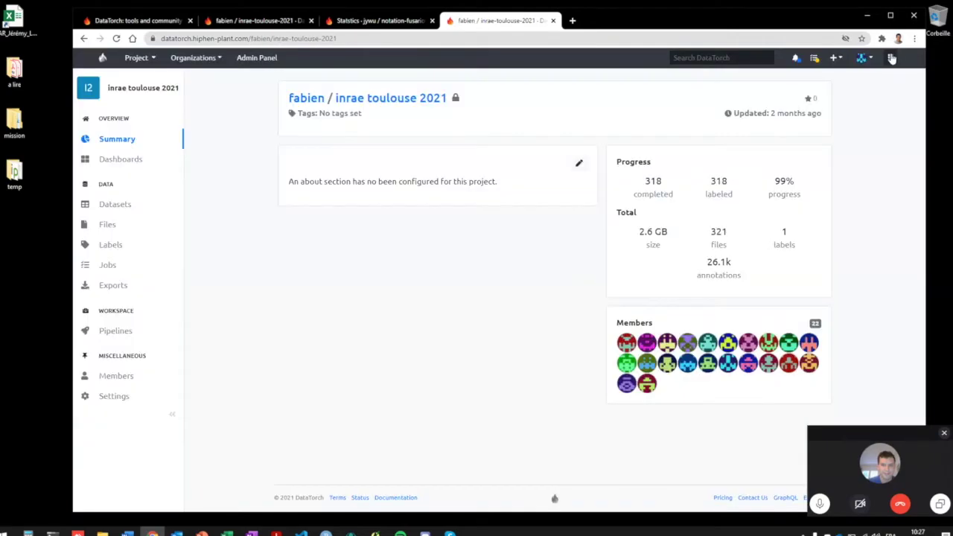
{"action": "left_click", "coordinate": [115, 288]}
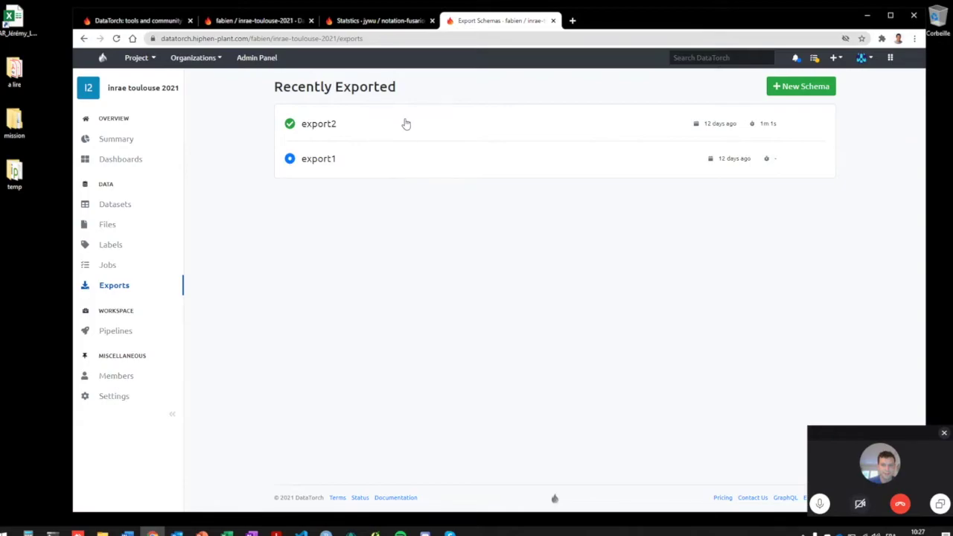
{"action": "left_click", "coordinate": [795, 88]}
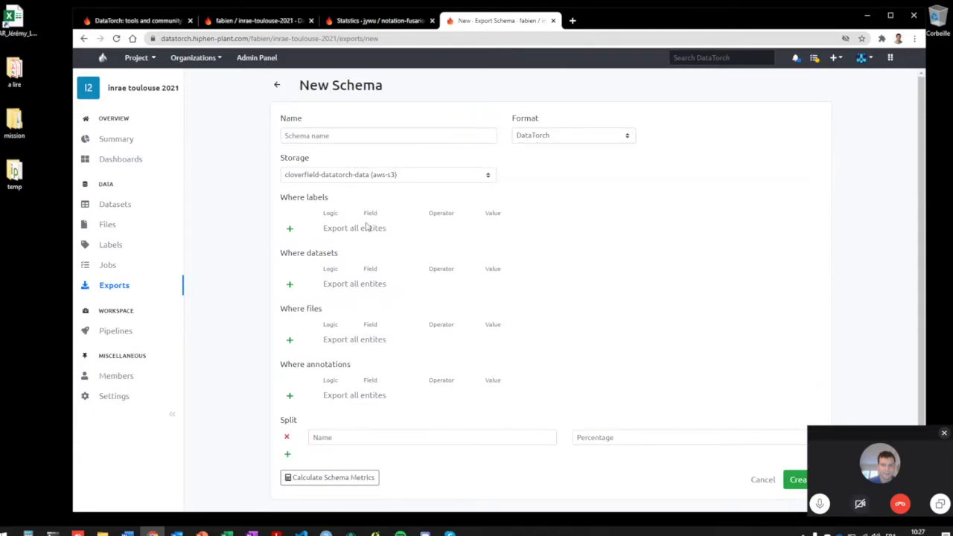
{"action": "left_click", "coordinate": [290, 340]}
{"action": "left_click", "coordinate": [413, 342]}
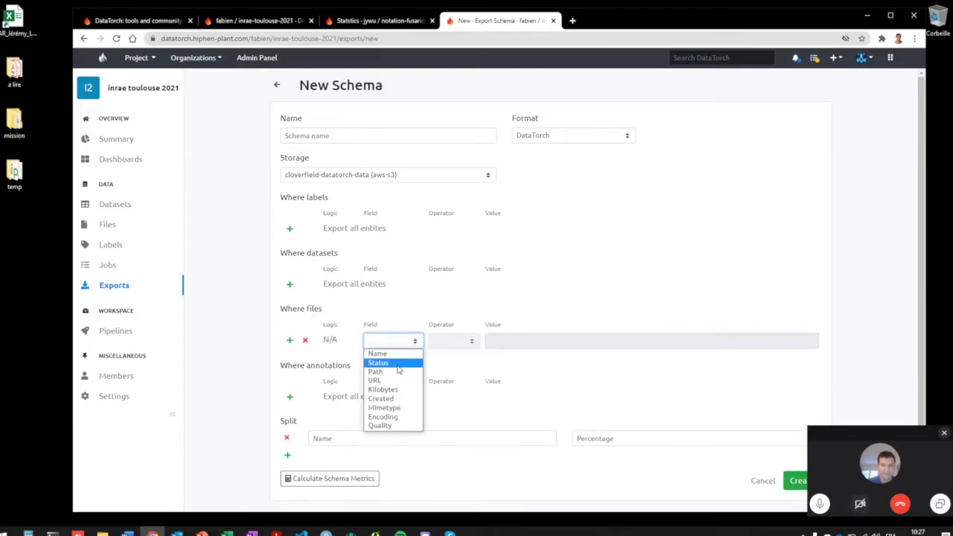
{"action": "left_click", "coordinate": [391, 363]}
{"action": "left_click", "coordinate": [520, 341]}
{"action": "left_click", "coordinate": [520, 362]}
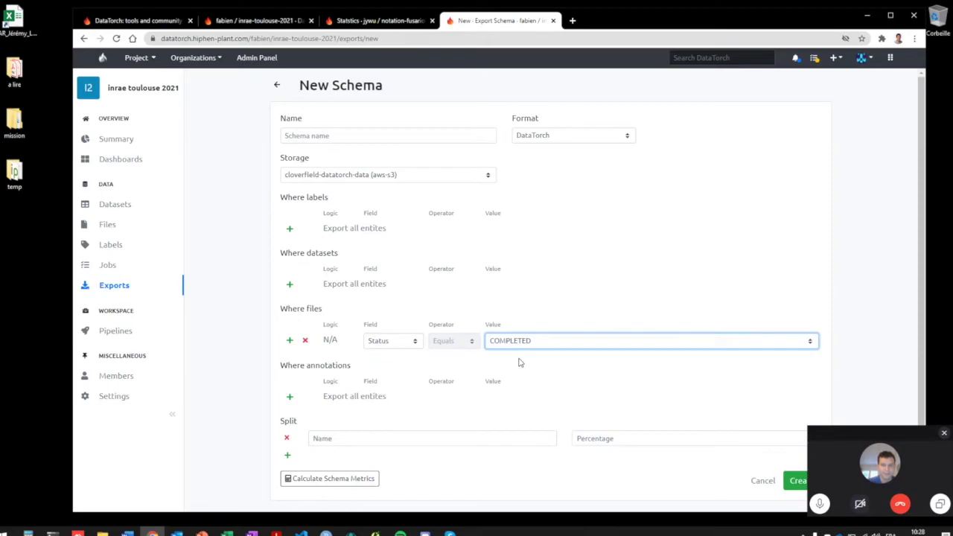
{"action": "left_click", "coordinate": [763, 481]}
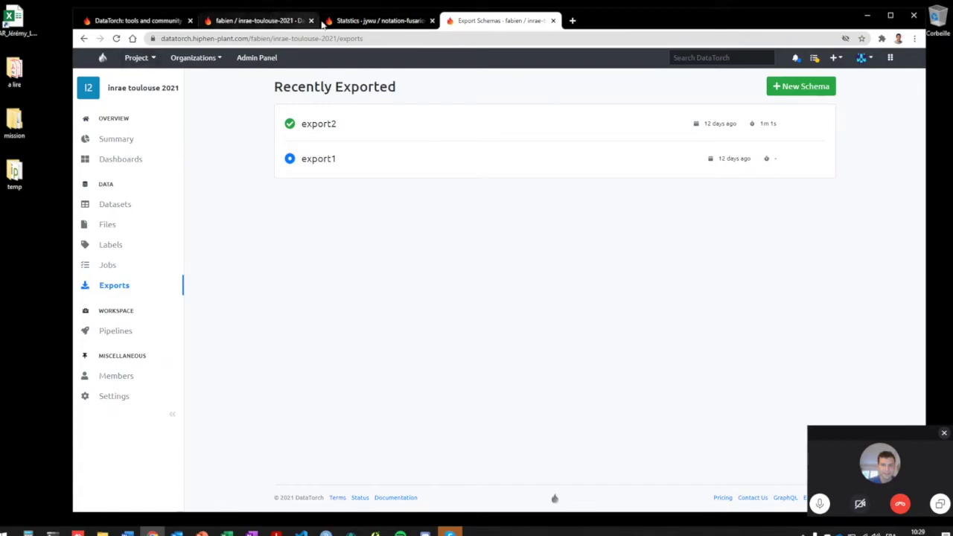
Step: Open the first image of the literal-20200522 dataset in the Notation Fusariose Epi project, without choosing a label
{"action": "left_click", "coordinate": [379, 23]}
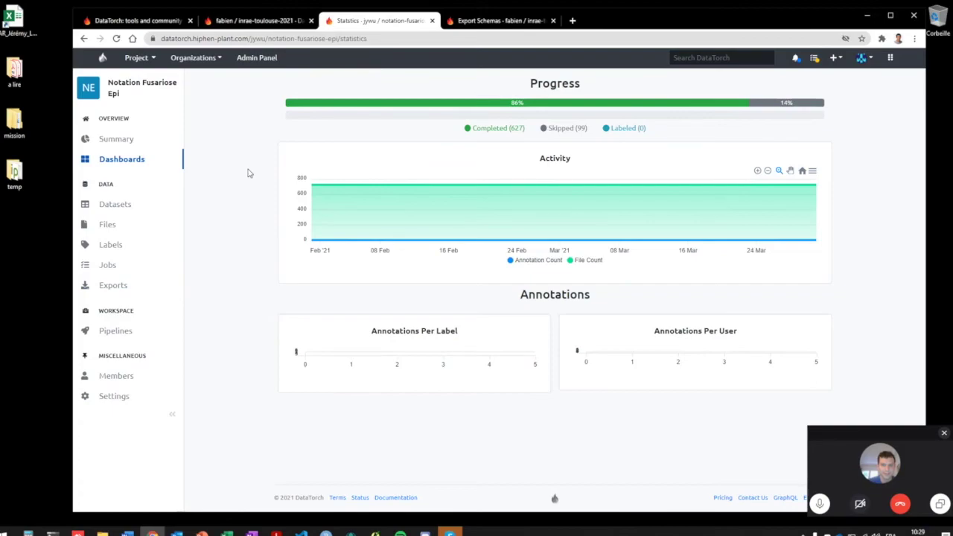
{"action": "left_click", "coordinate": [113, 205]}
{"action": "left_click", "coordinate": [239, 134]}
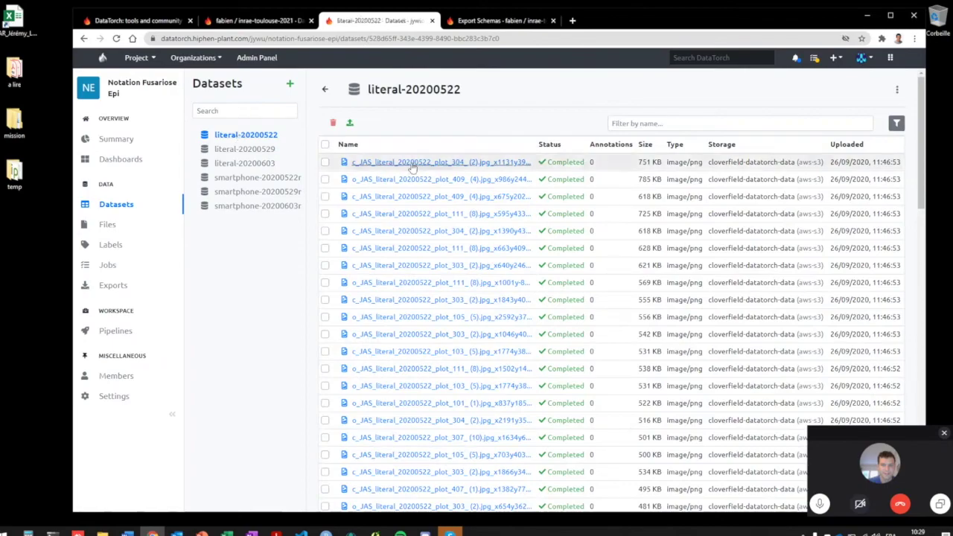
{"action": "left_click", "coordinate": [415, 164]}
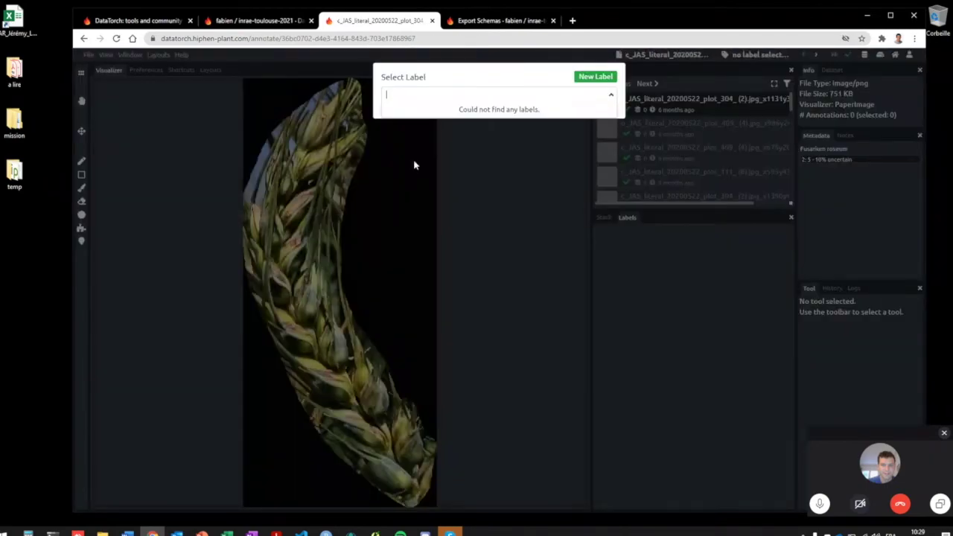
{"action": "left_click", "coordinate": [533, 216]}
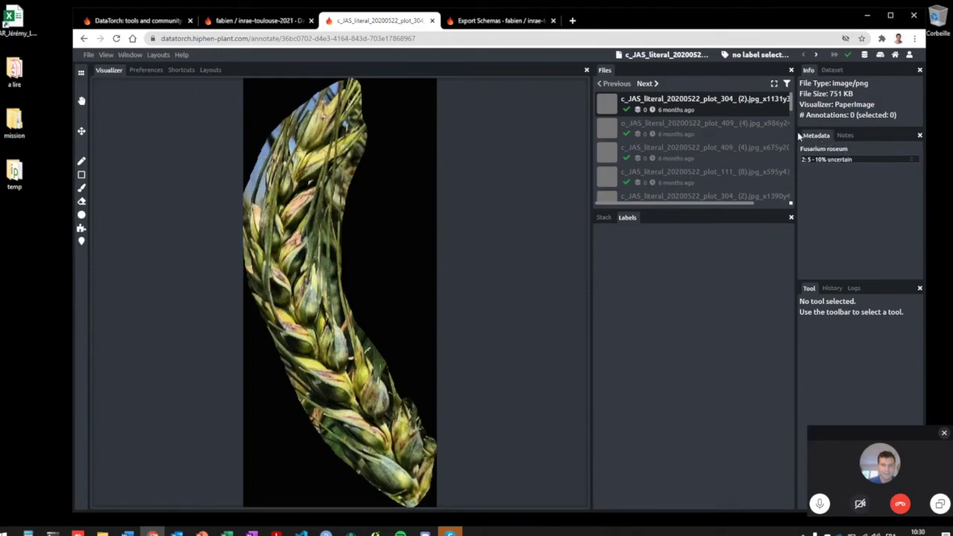
Step: Examine the Fusarium roseum rating options, open the plot_409_ (4) image listed second, and look through the file list
{"action": "left_click", "coordinate": [844, 161]}
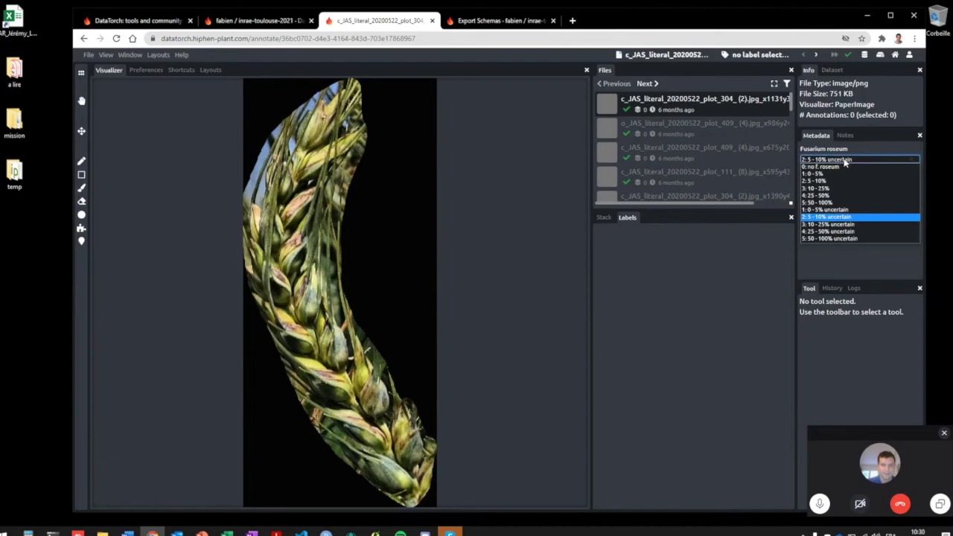
{"action": "left_click", "coordinate": [845, 161]}
{"action": "left_click", "coordinate": [644, 130]}
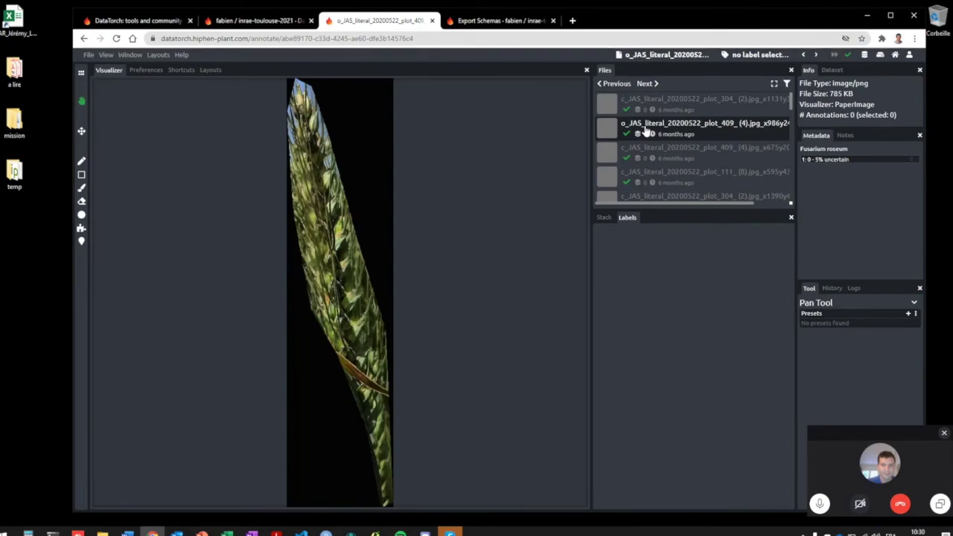
{"action": "scroll", "coordinate": [677, 136], "scroll_direction": "down", "scroll_amount": 5}
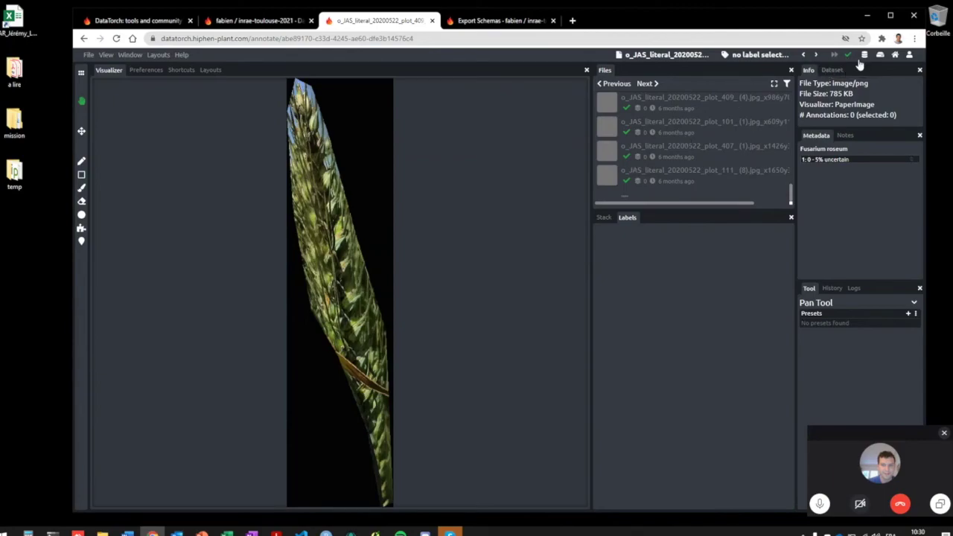
Step: Open the file metadata settings of the Notation Fusariose Epi project and check the Fusarium roseum input preview
{"action": "left_click", "coordinate": [894, 57]}
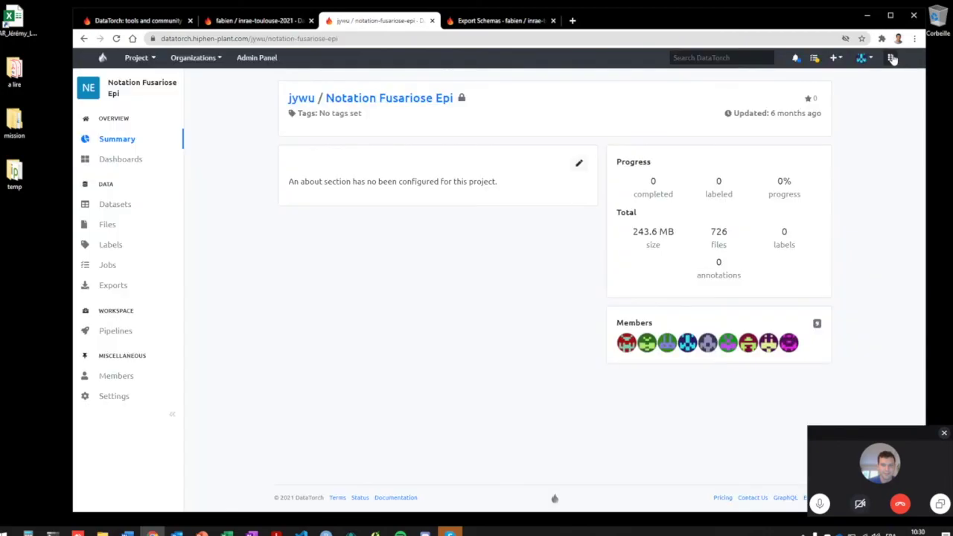
{"action": "left_click", "coordinate": [114, 399]}
{"action": "left_click", "coordinate": [232, 164]}
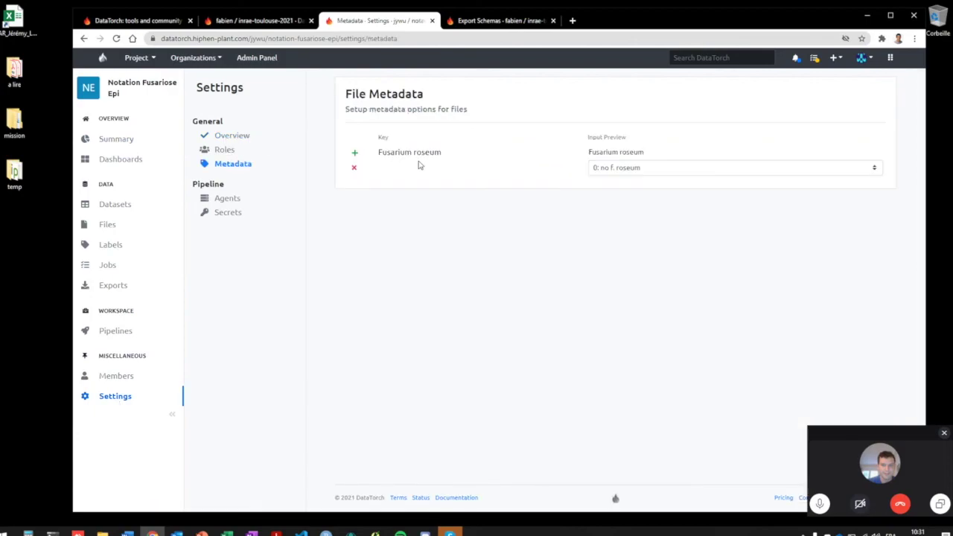
{"action": "left_click", "coordinate": [650, 170]}
{"action": "left_click", "coordinate": [650, 171]}
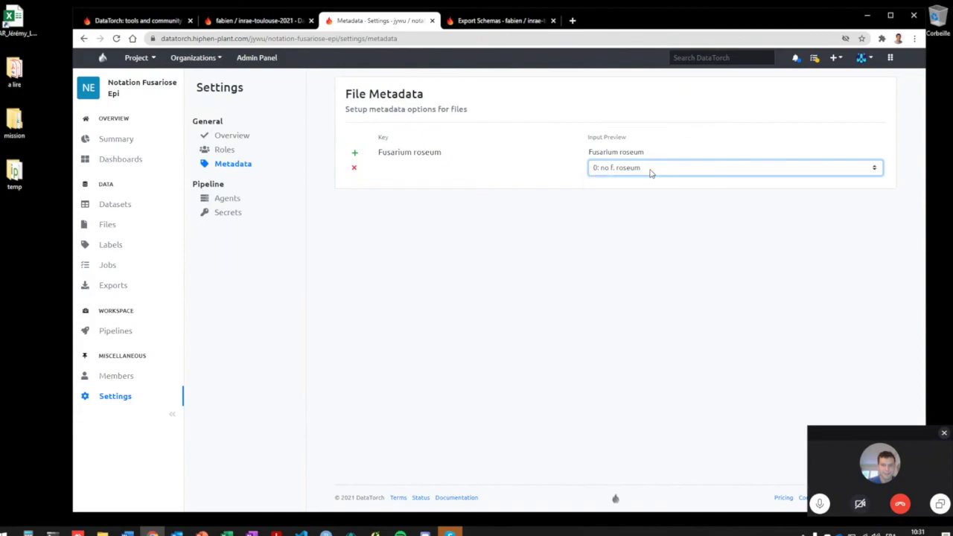
Step: Draft a new file metadata field with input type range, try out its preview slider, and discard the draft
{"action": "left_click", "coordinate": [356, 154]}
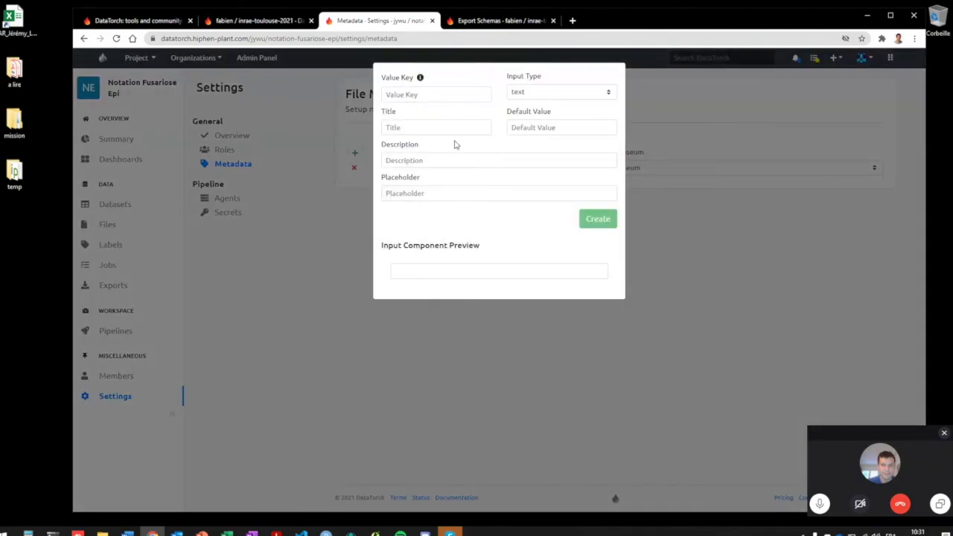
{"action": "left_click", "coordinate": [574, 93]}
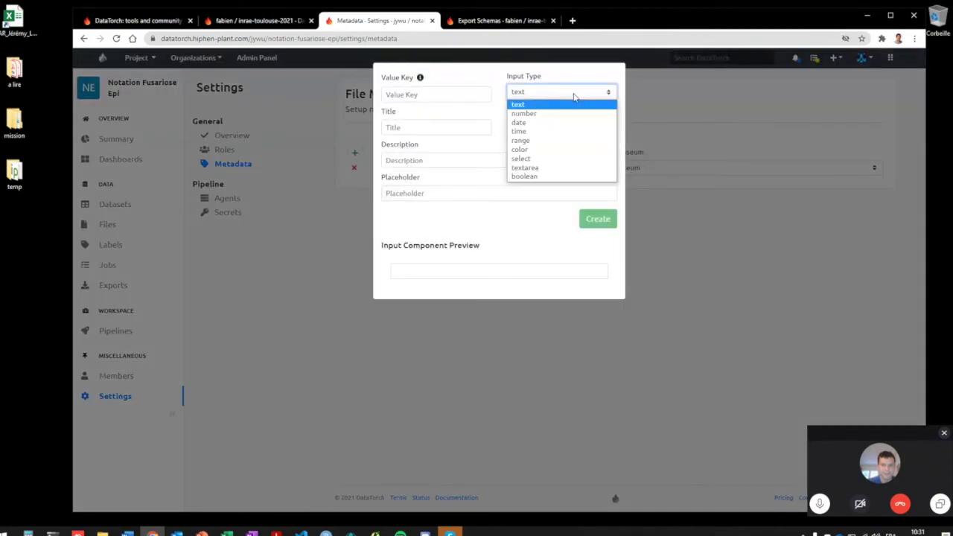
{"action": "left_click", "coordinate": [524, 141]}
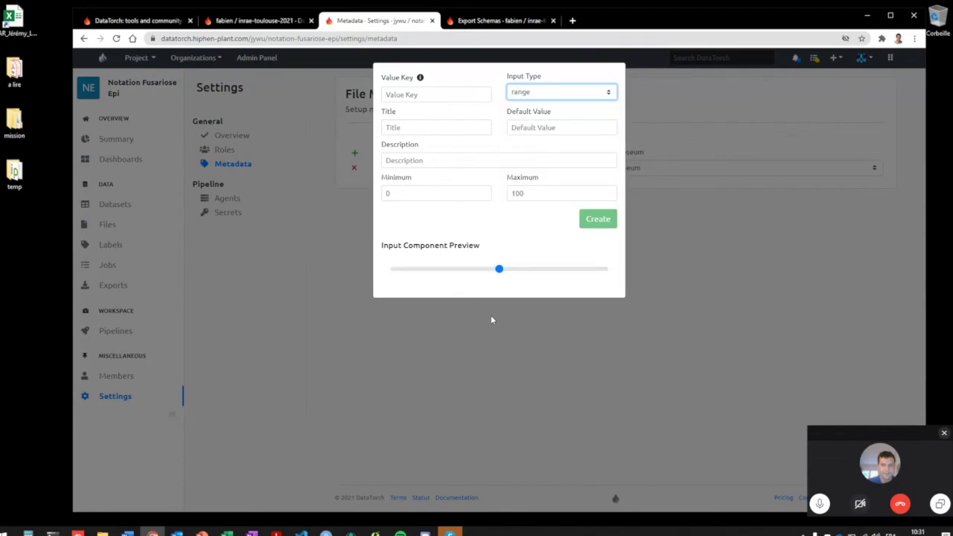
{"action": "left_click_drag", "start_coordinate": [502, 274], "coordinate": [588, 267]}
{"action": "mouse_move", "coordinate": [426, 267]}
{"action": "left_mouse_down"}
{"action": "mouse_move", "coordinate": [523, 257]}
{"action": "mouse_move", "coordinate": [436, 268]}
{"action": "left_mouse_up"}
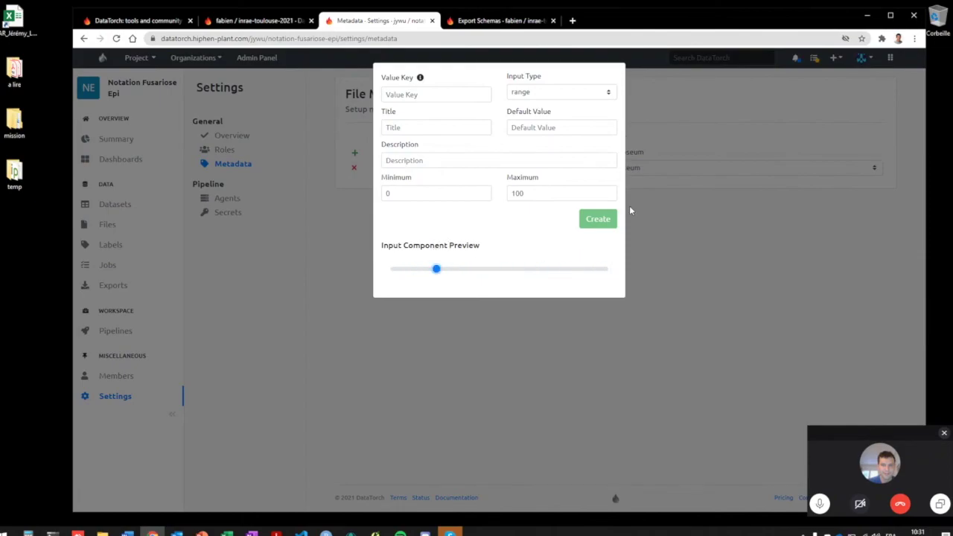
{"action": "left_click", "coordinate": [684, 259]}
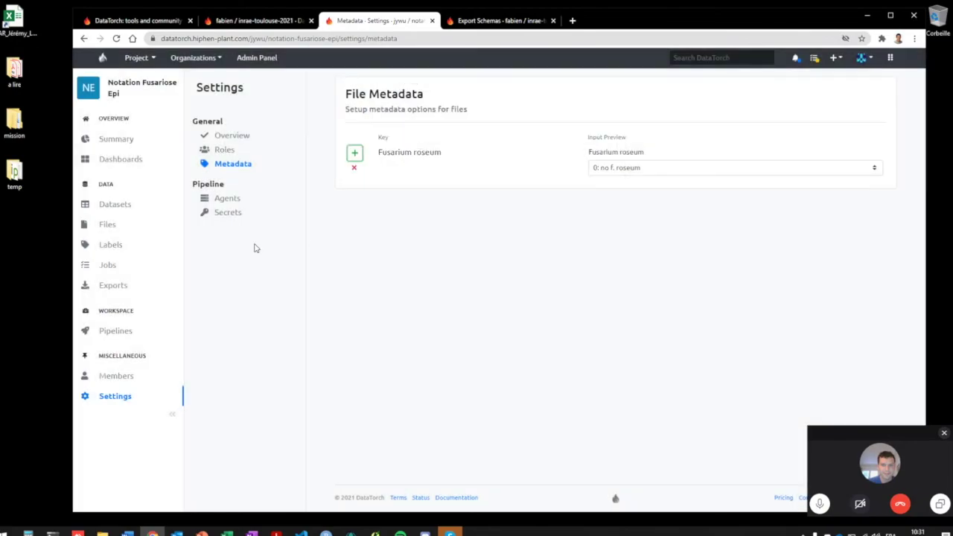
Step: View the recent exports of the Notation Fusariose Epi project and return to the inrae toulouse 2021 project summary
{"action": "left_click", "coordinate": [108, 287]}
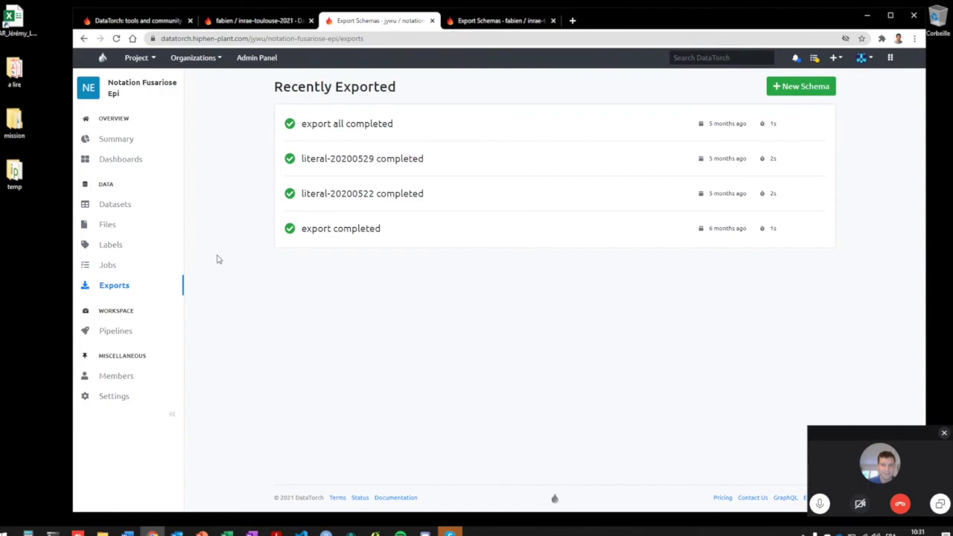
{"action": "left_click", "coordinate": [244, 21]}
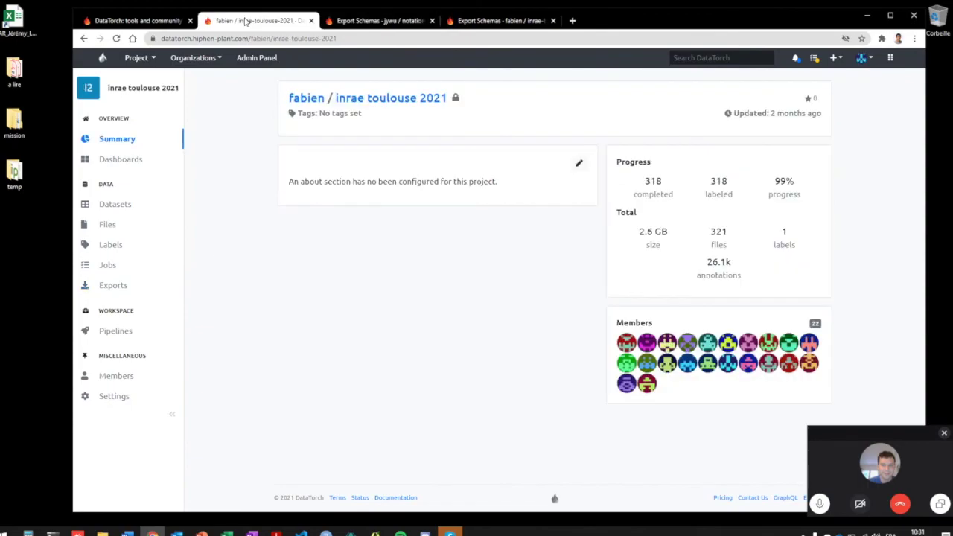